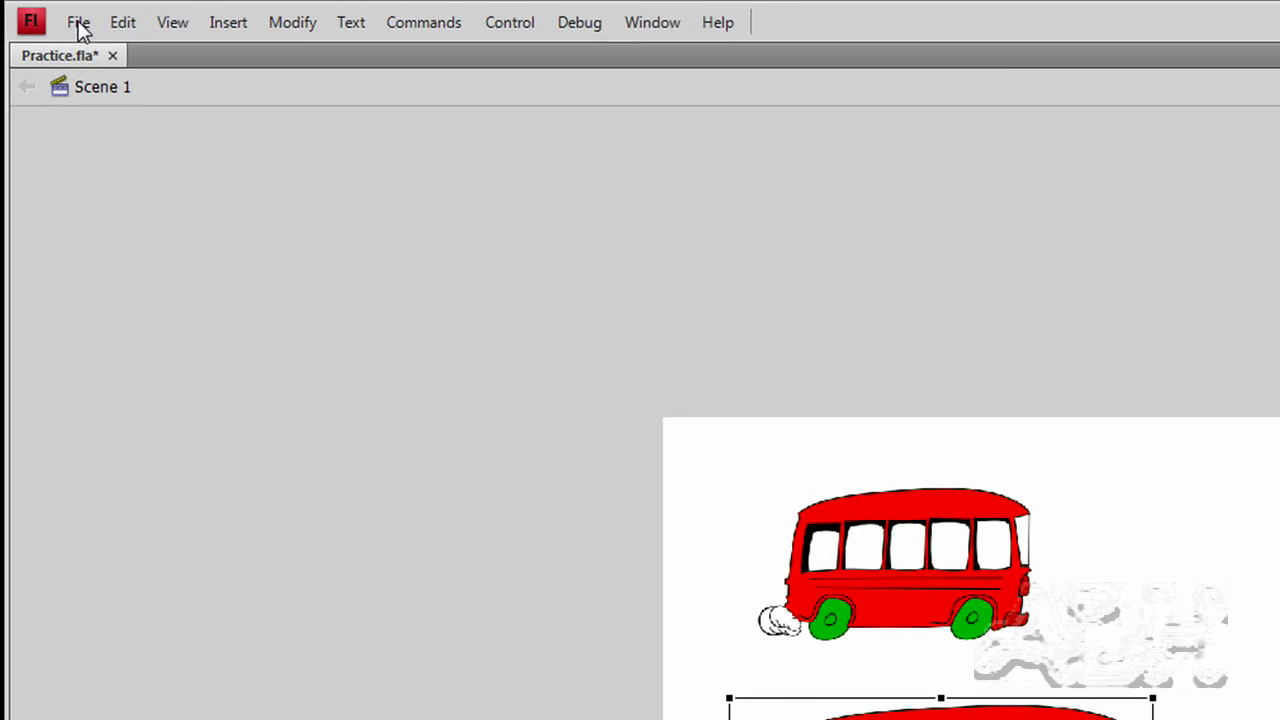
- Import the bus_32.png image file into the Practice.fla library
click(101, 12)
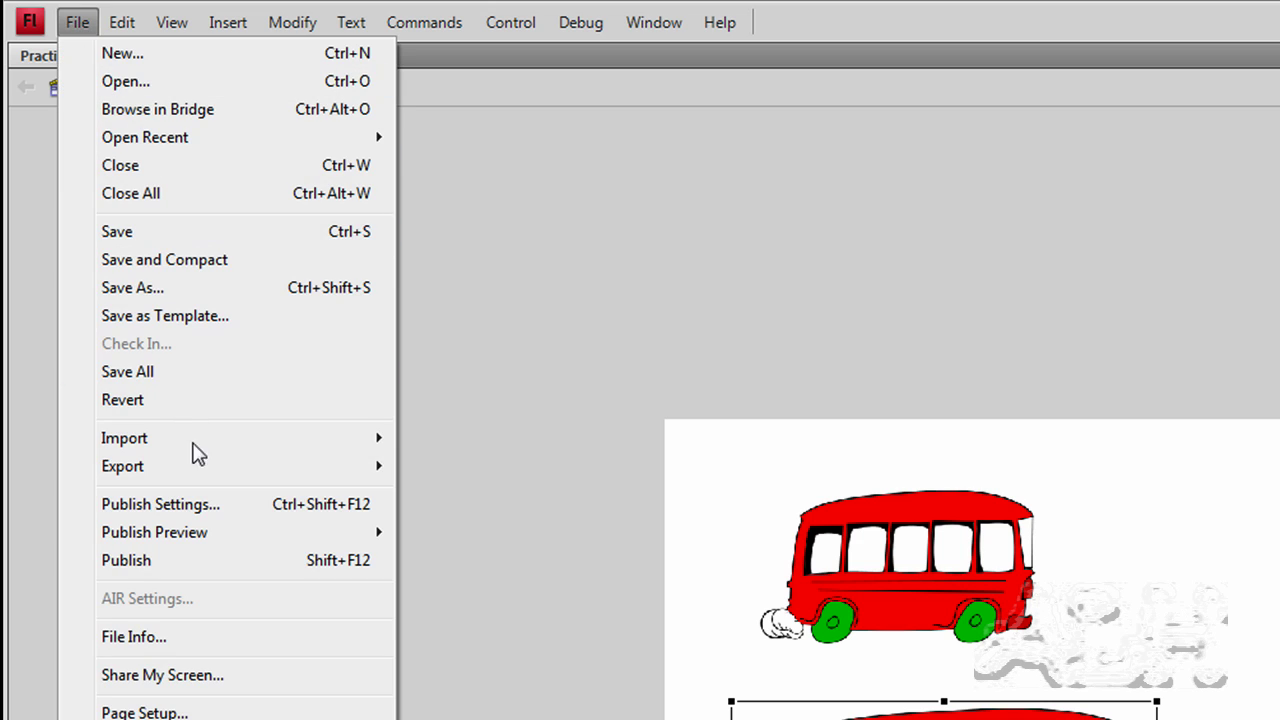
mouse_move(205, 452)
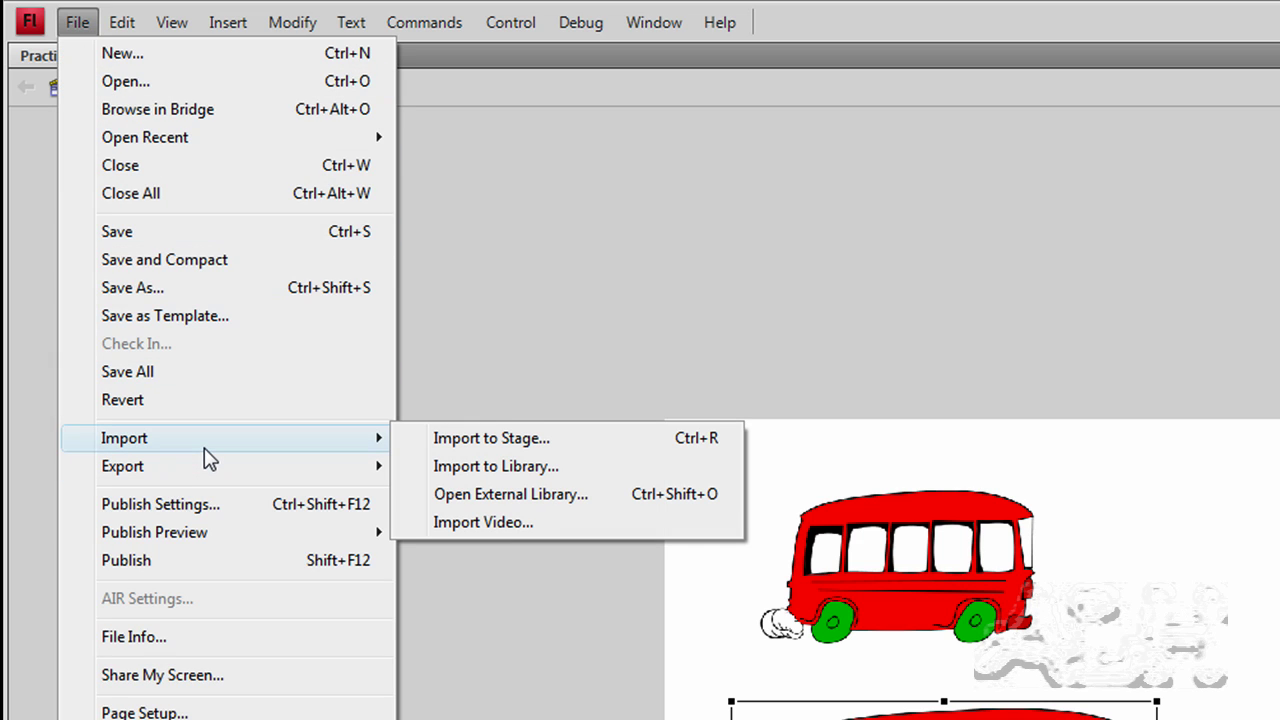
click(500, 466)
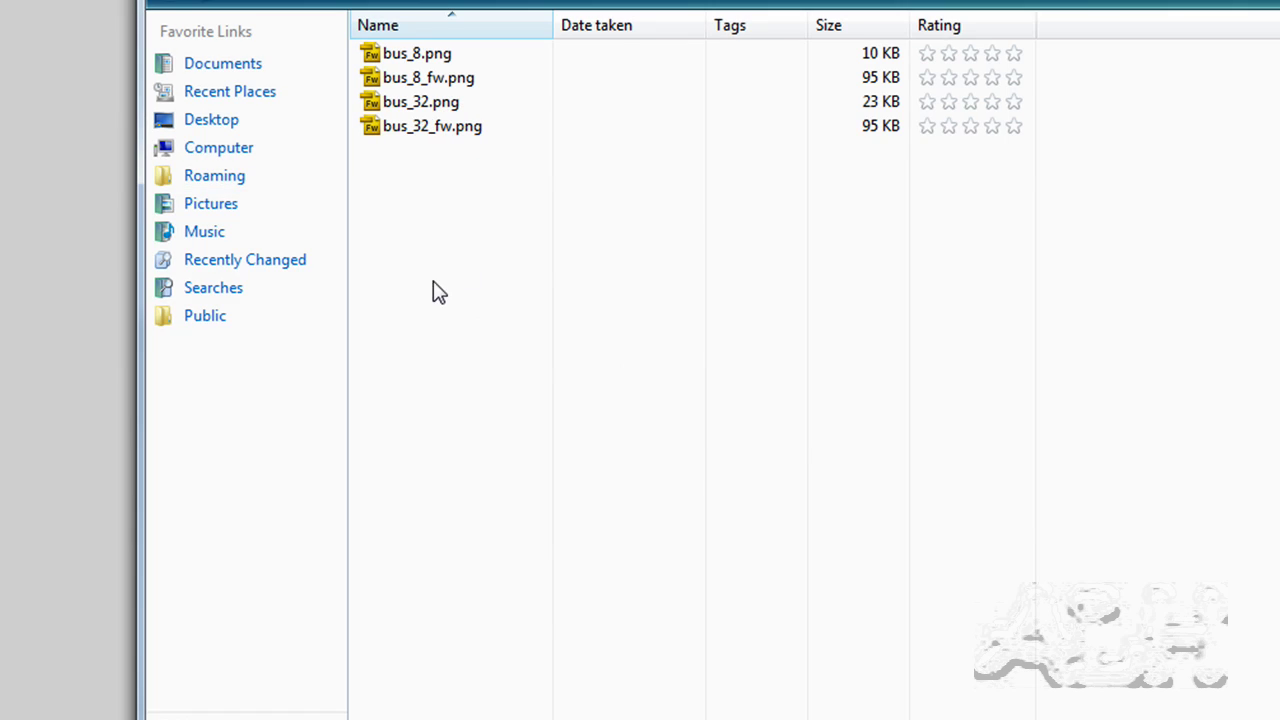
click(410, 103)
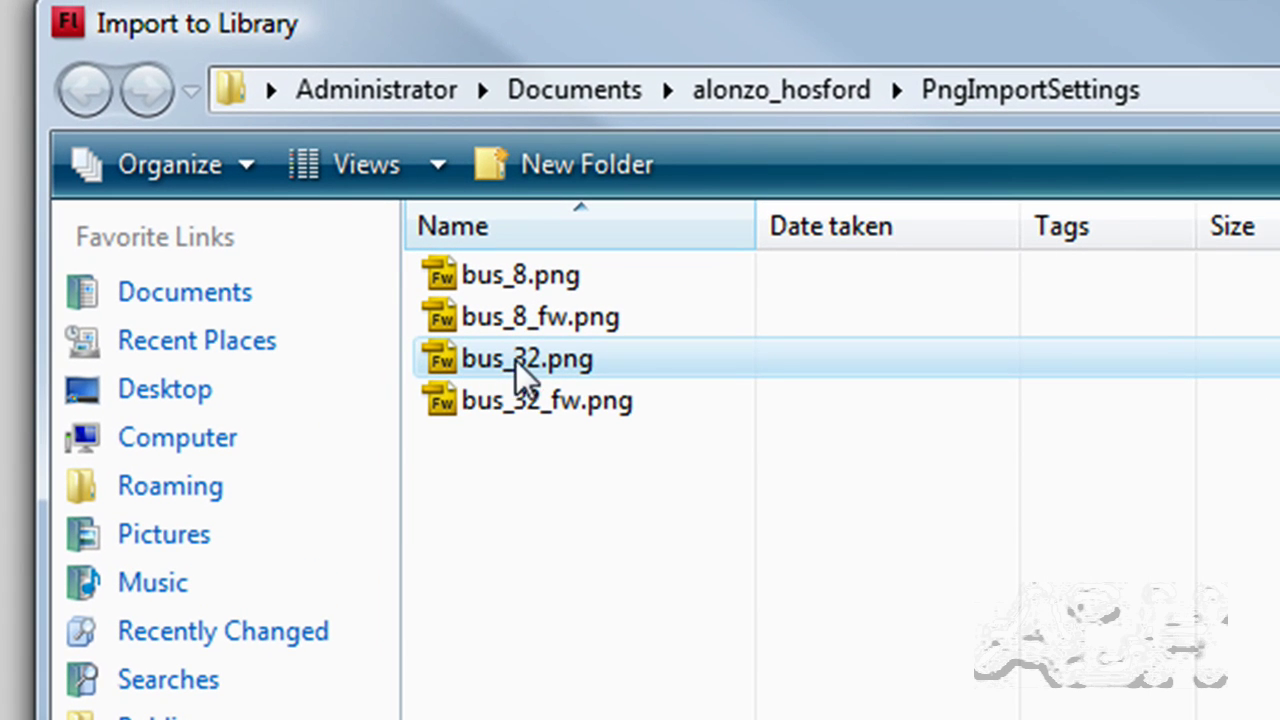
mouse_move(472, 365)
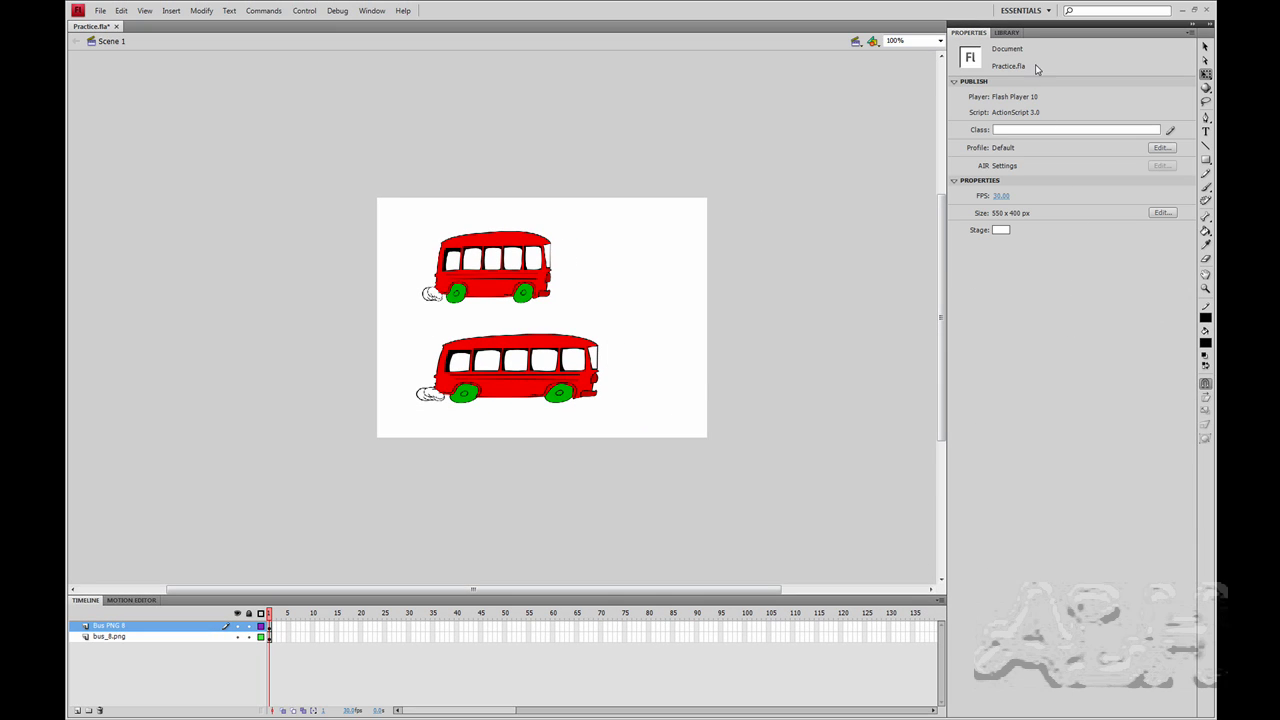
- In the Library panel, rename the Symbol 2 graphic to 'Bus PNG 32', correcting a mistyped start
click(1007, 32)
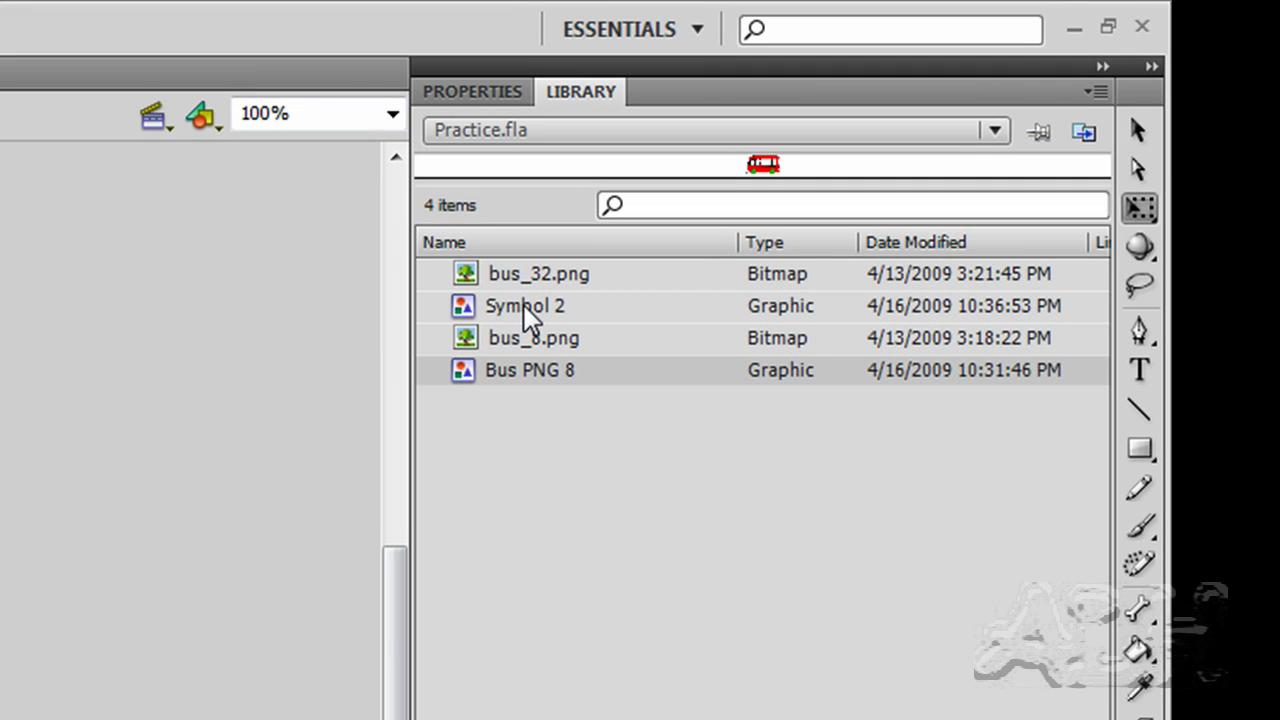
click(524, 305)
click(520, 305)
text(Pub)
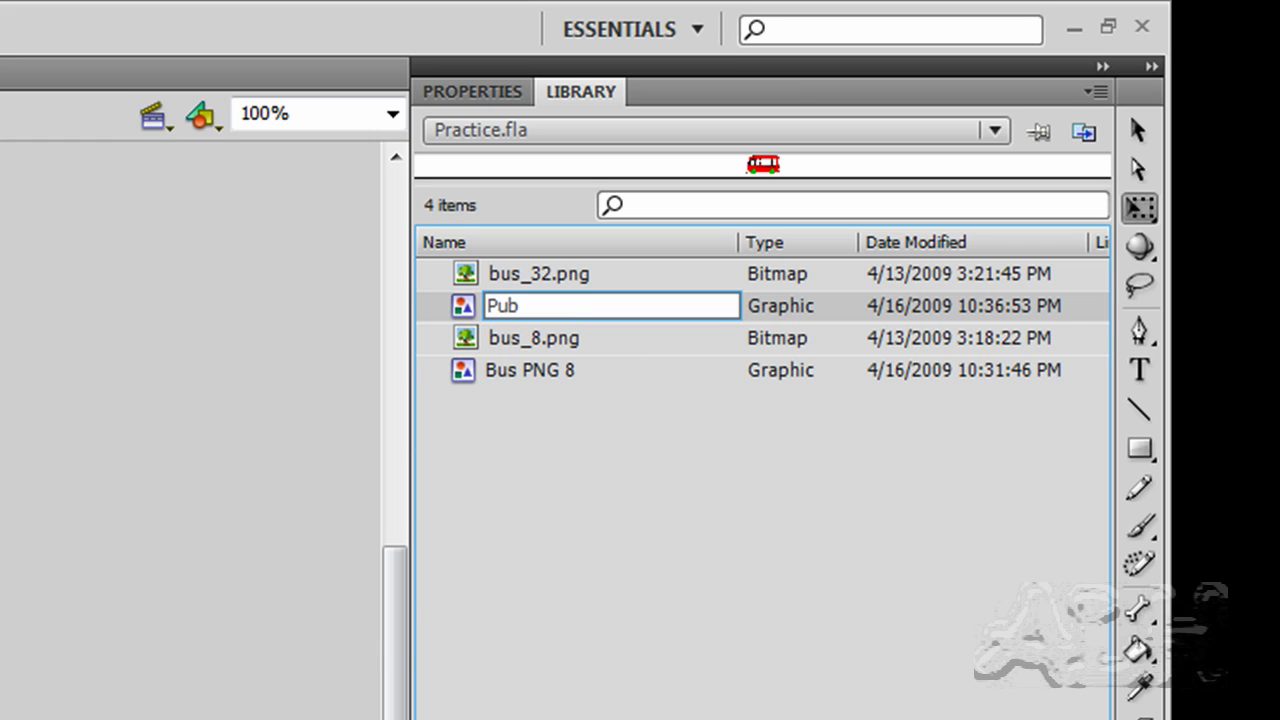
key(BackSpace)
key(BackSpace)
key(BackSpace)
text(Bus PNG 32)
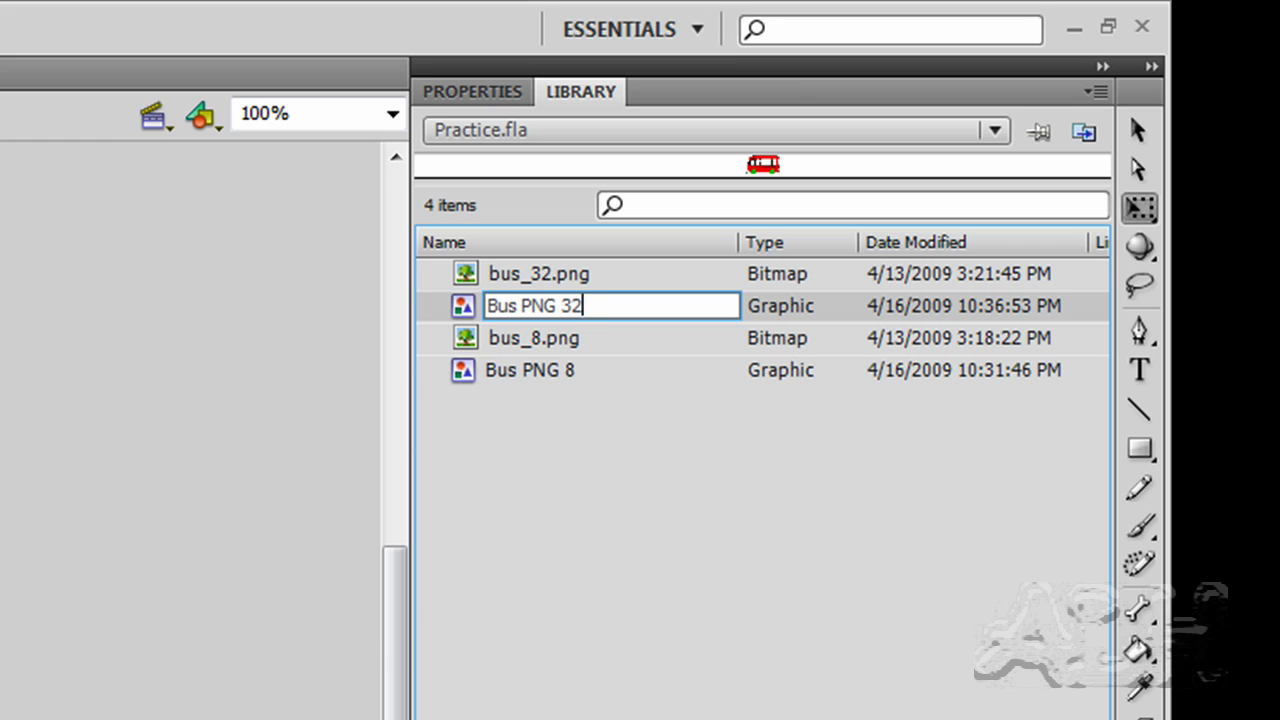
key(Return)
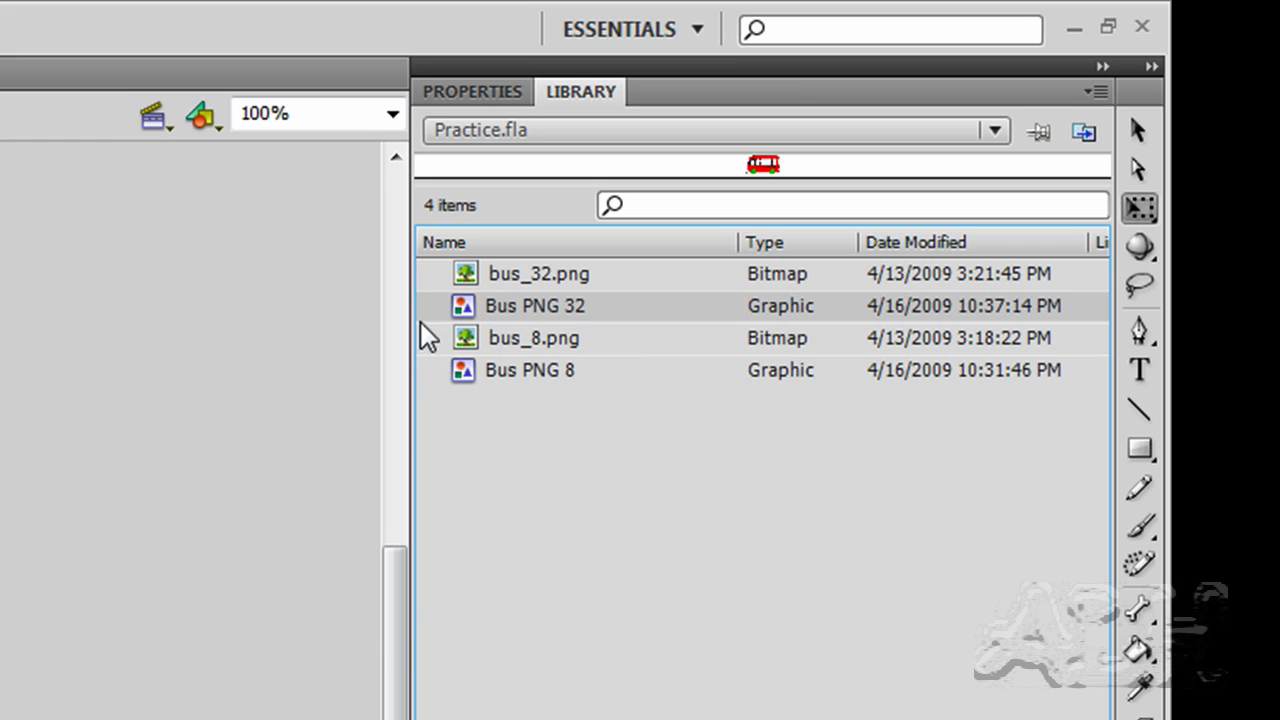
click(502, 271)
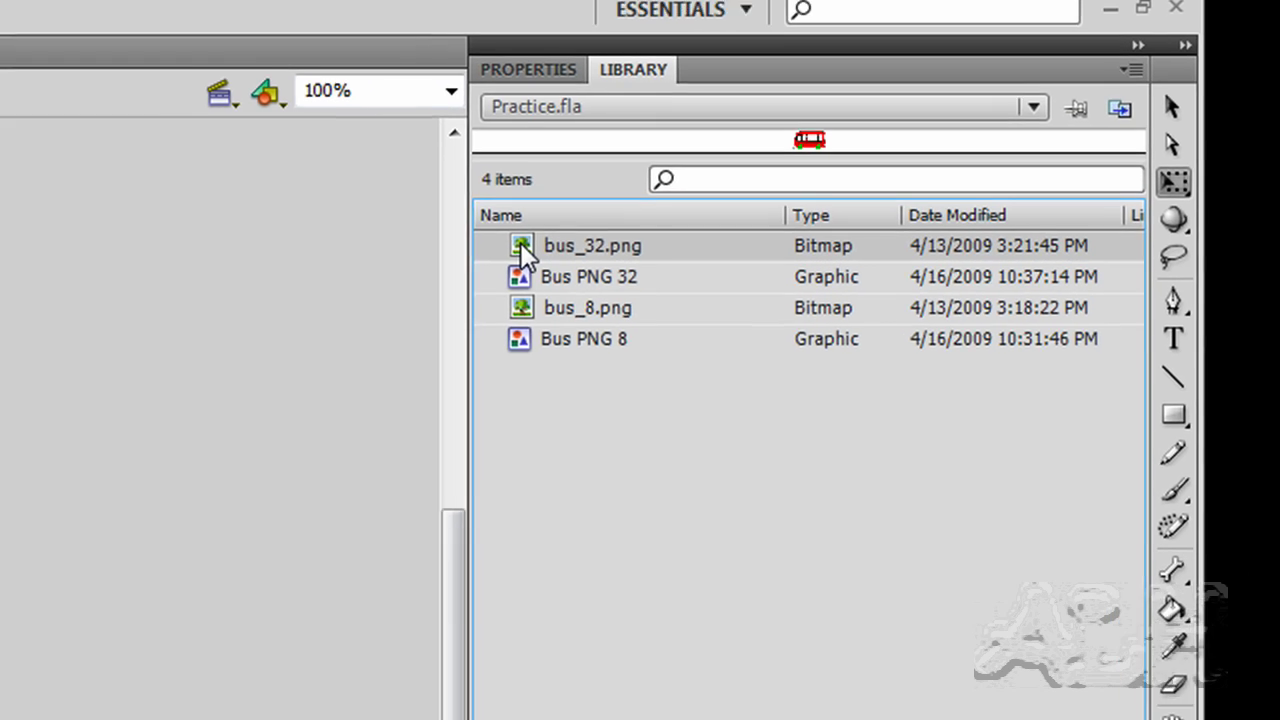
double_click(468, 275)
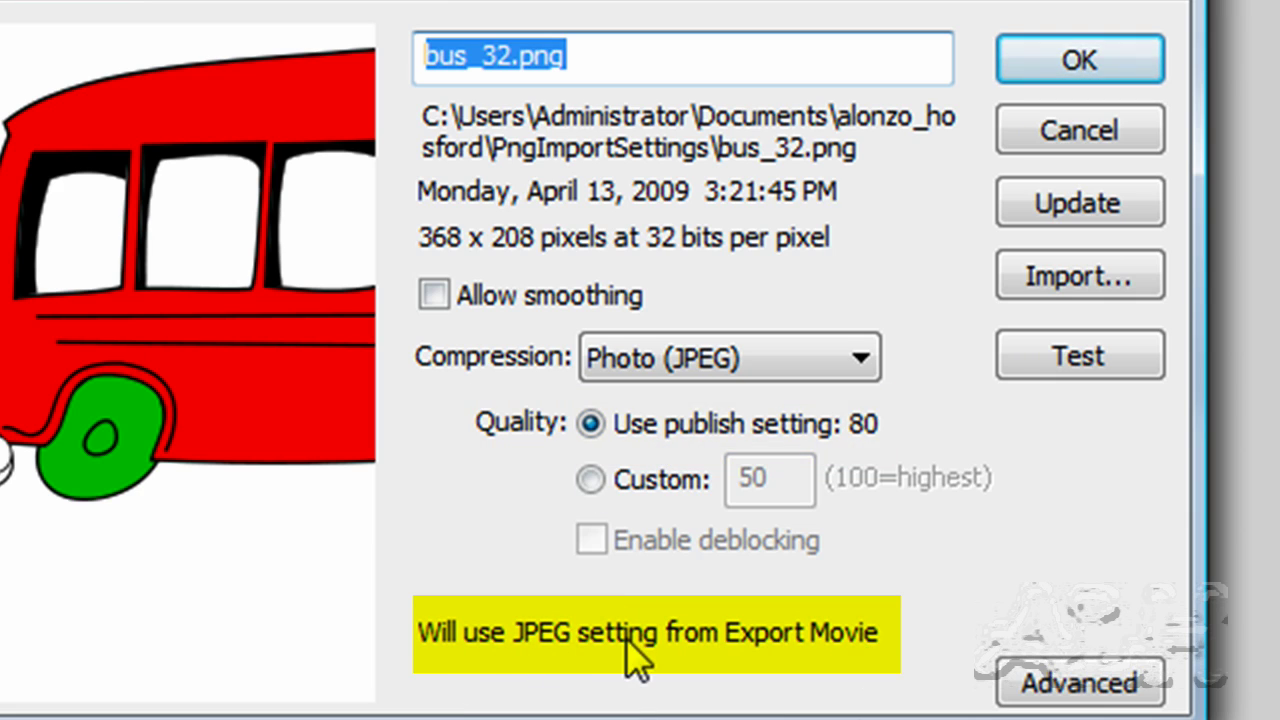
click(1100, 135)
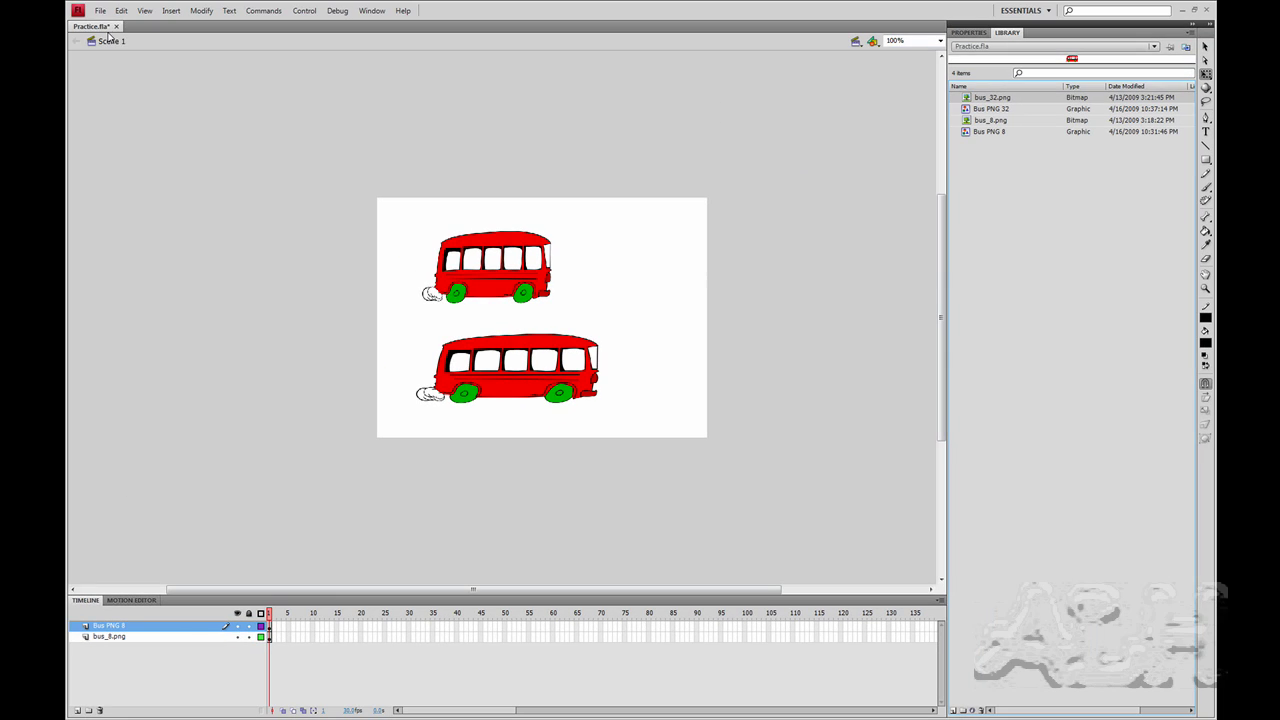
click(101, 12)
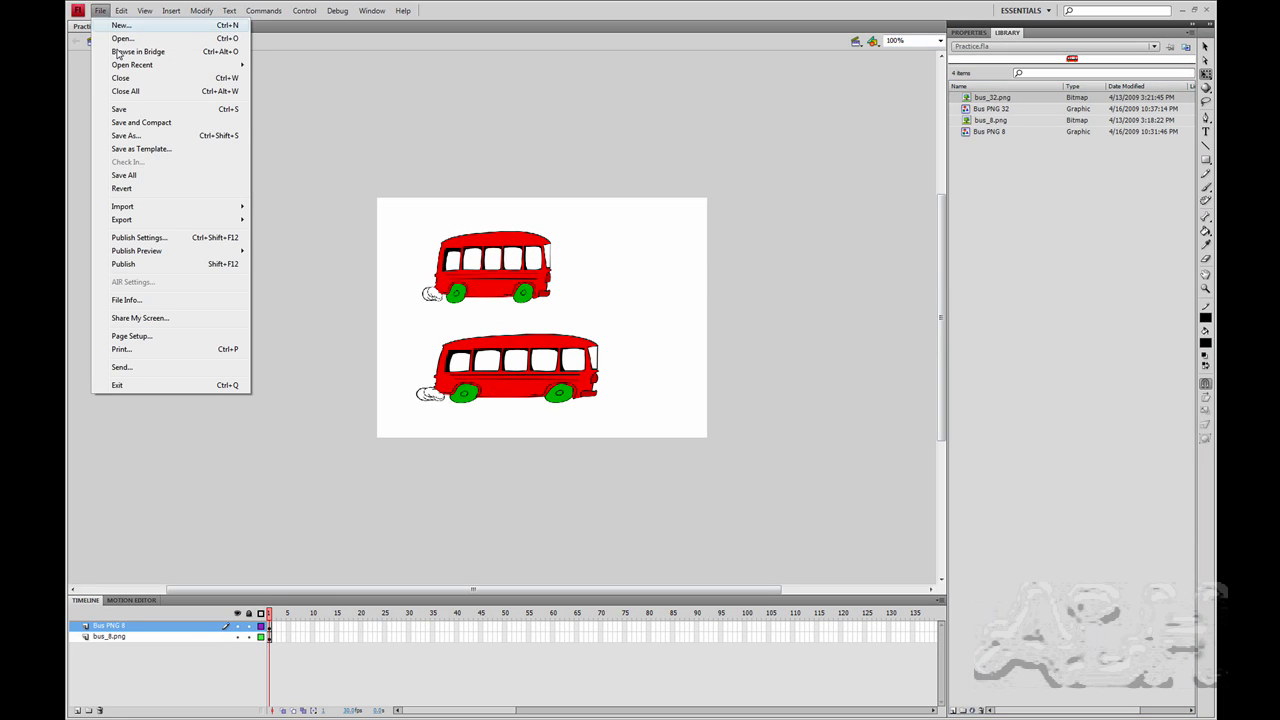
mouse_move(190, 250)
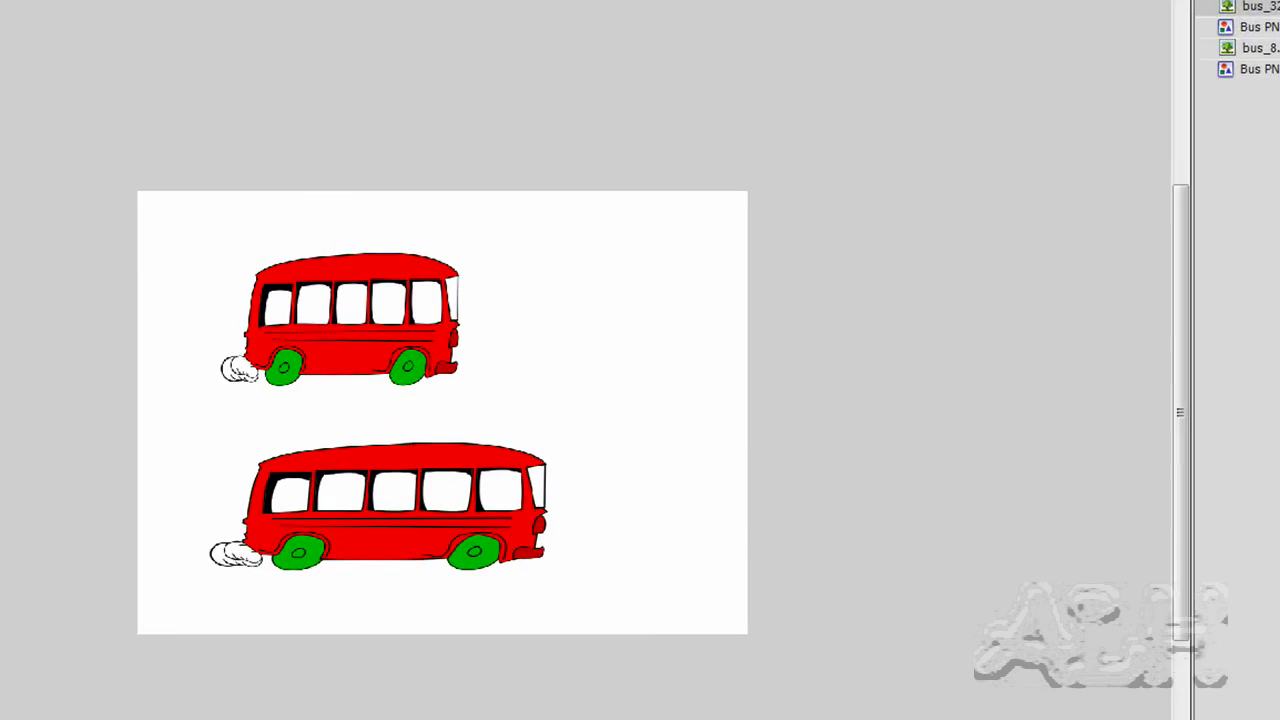
key(ctrl+shift+F12)
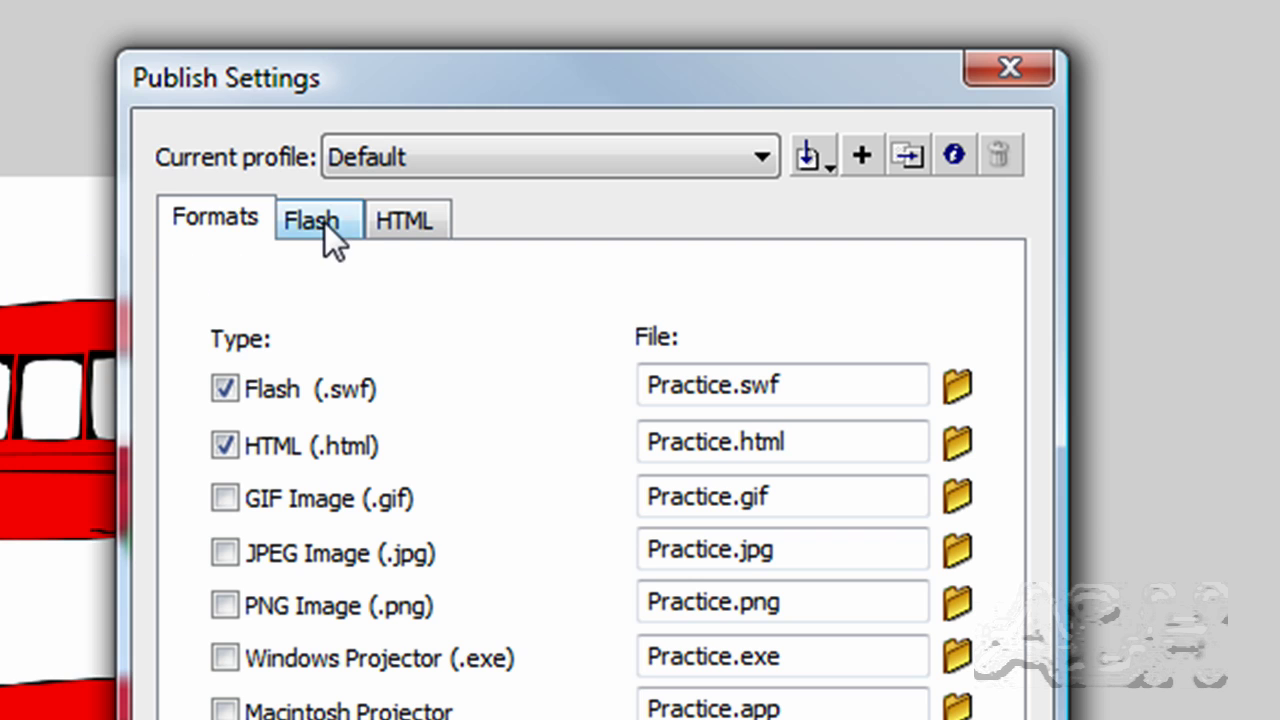
click(325, 223)
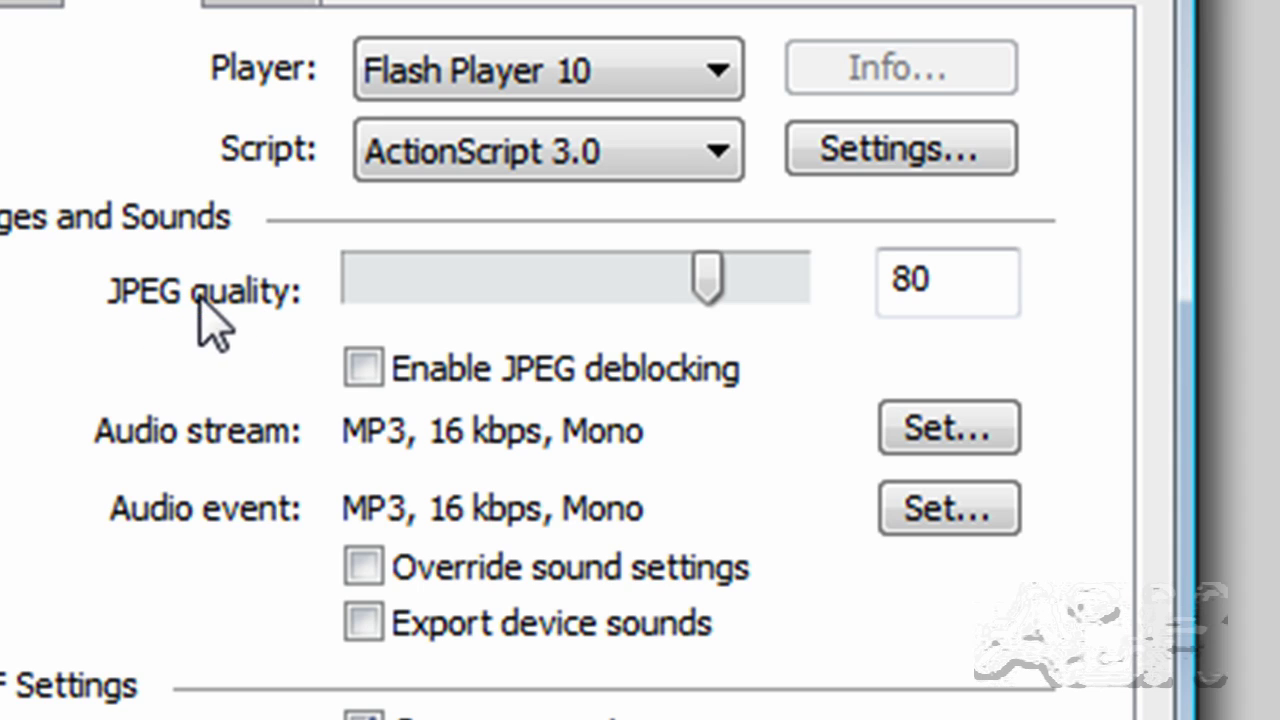
click(930, 278)
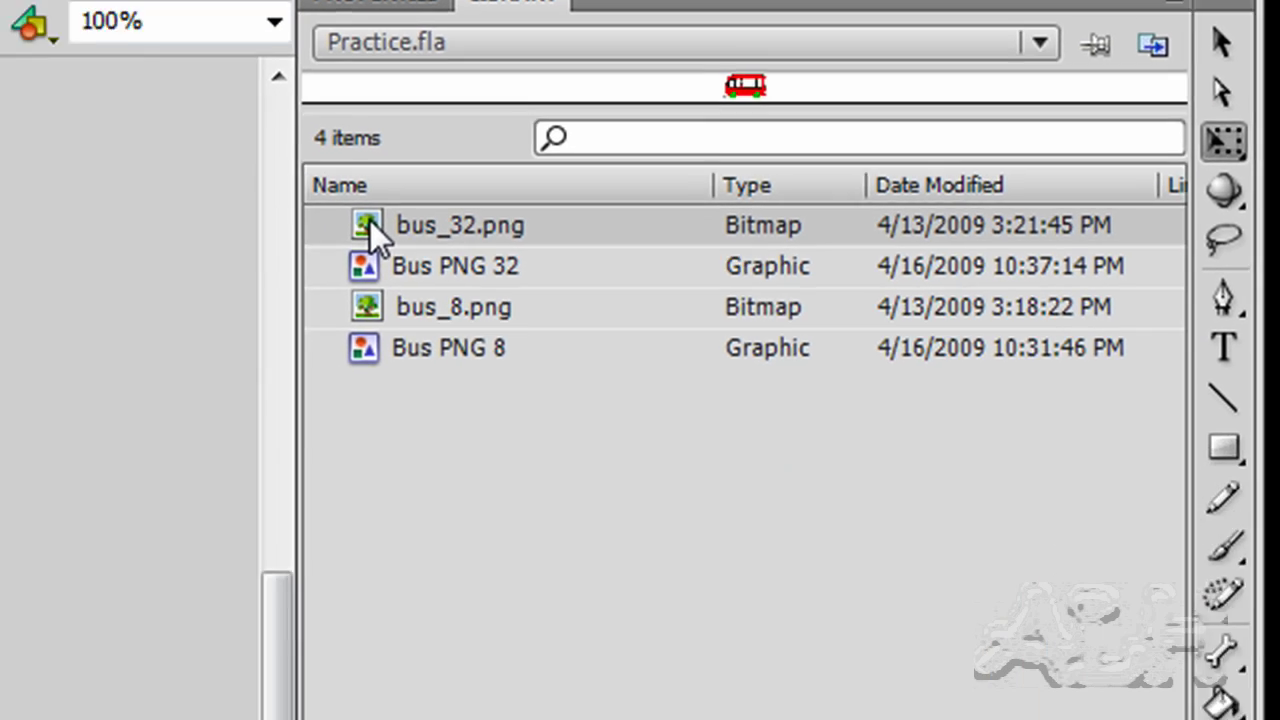
double_click(92, 385)
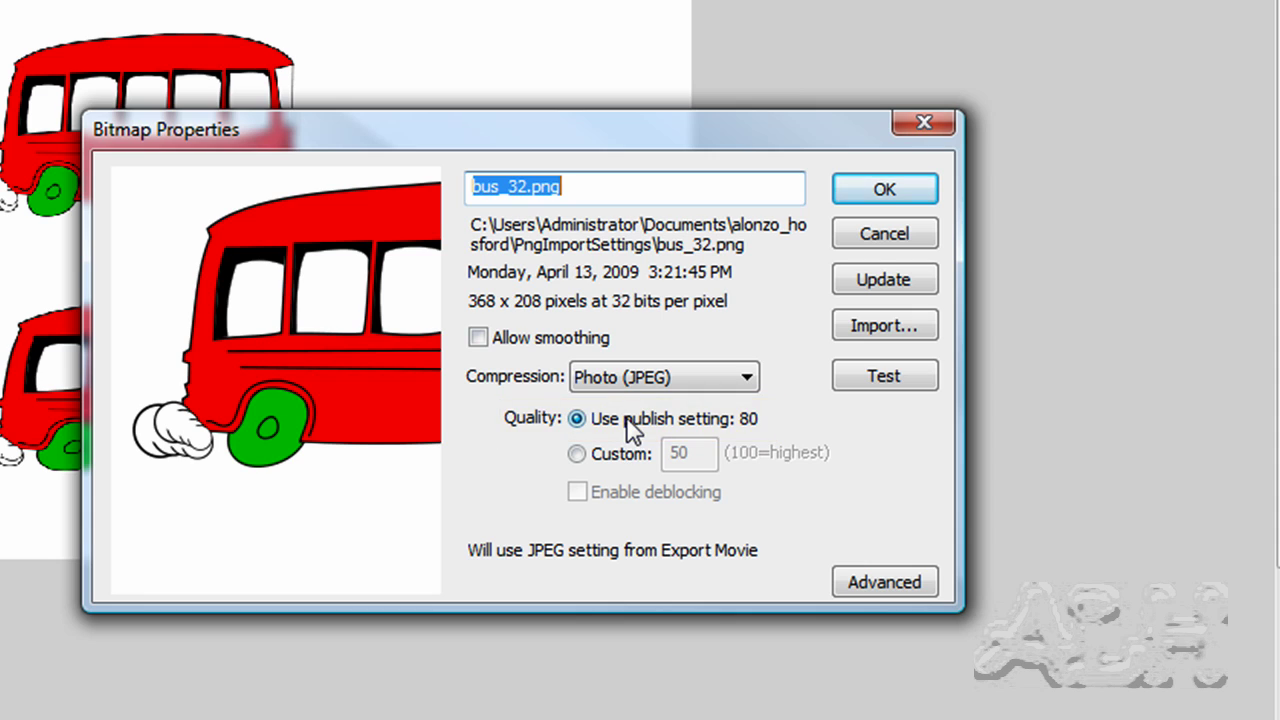
click(893, 235)
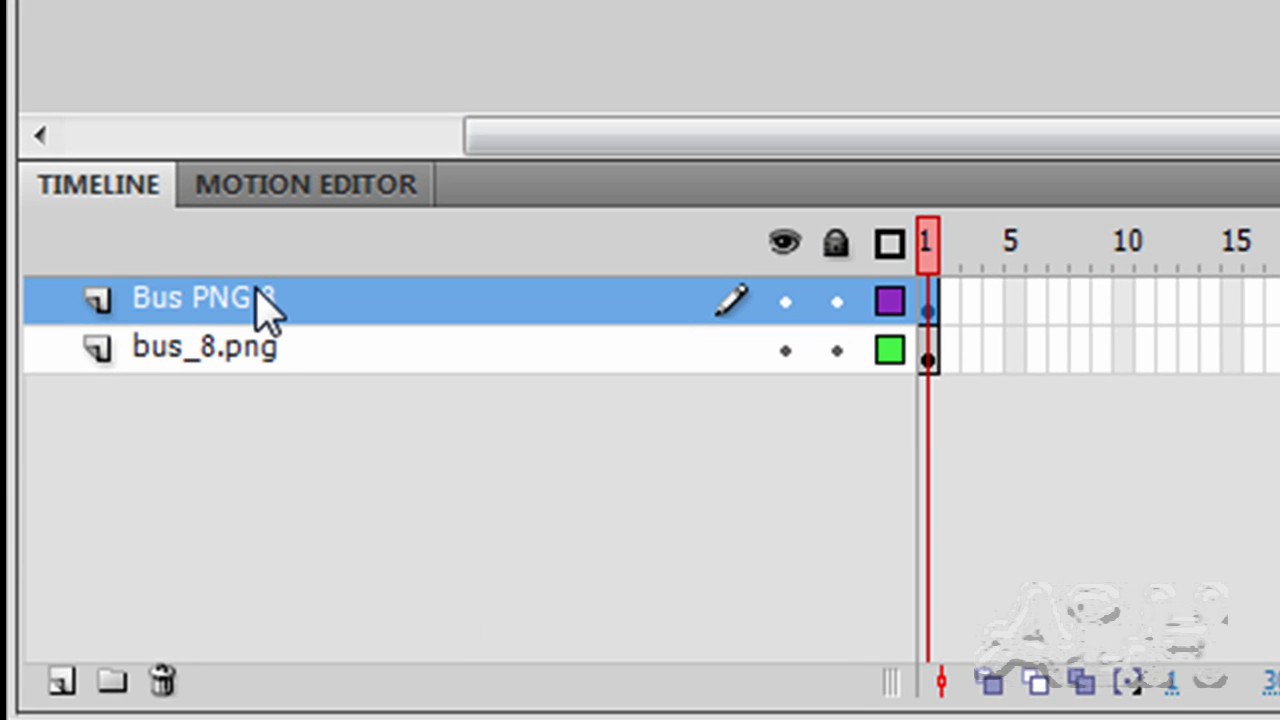
- Add a new layer above Bus PNG 8 and name it bus_32.png
click(62, 683)
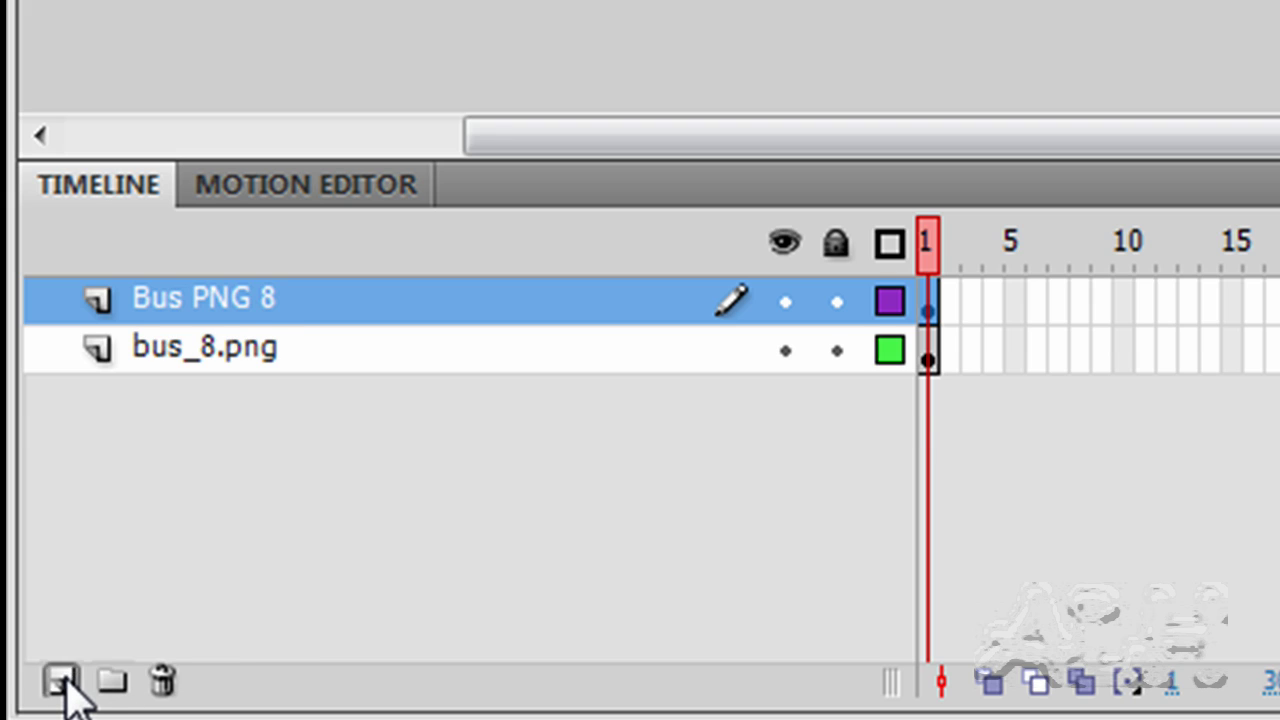
double_click(232, 305)
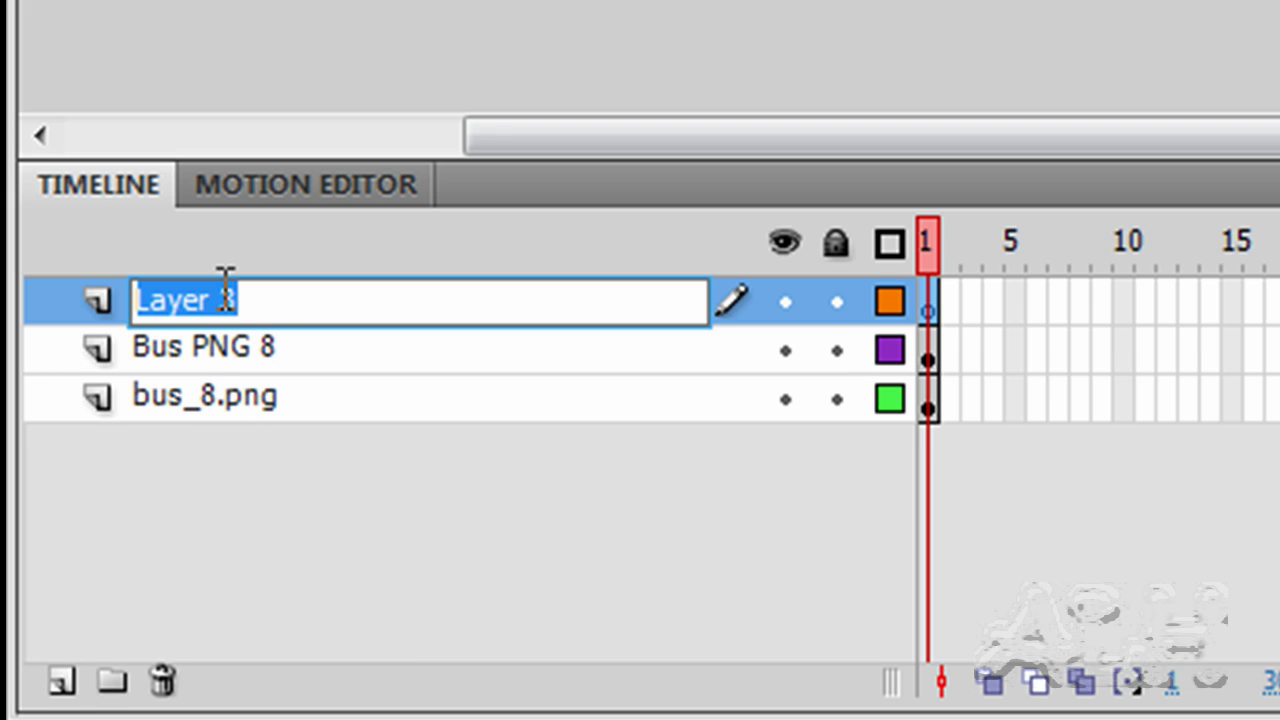
text(bus)
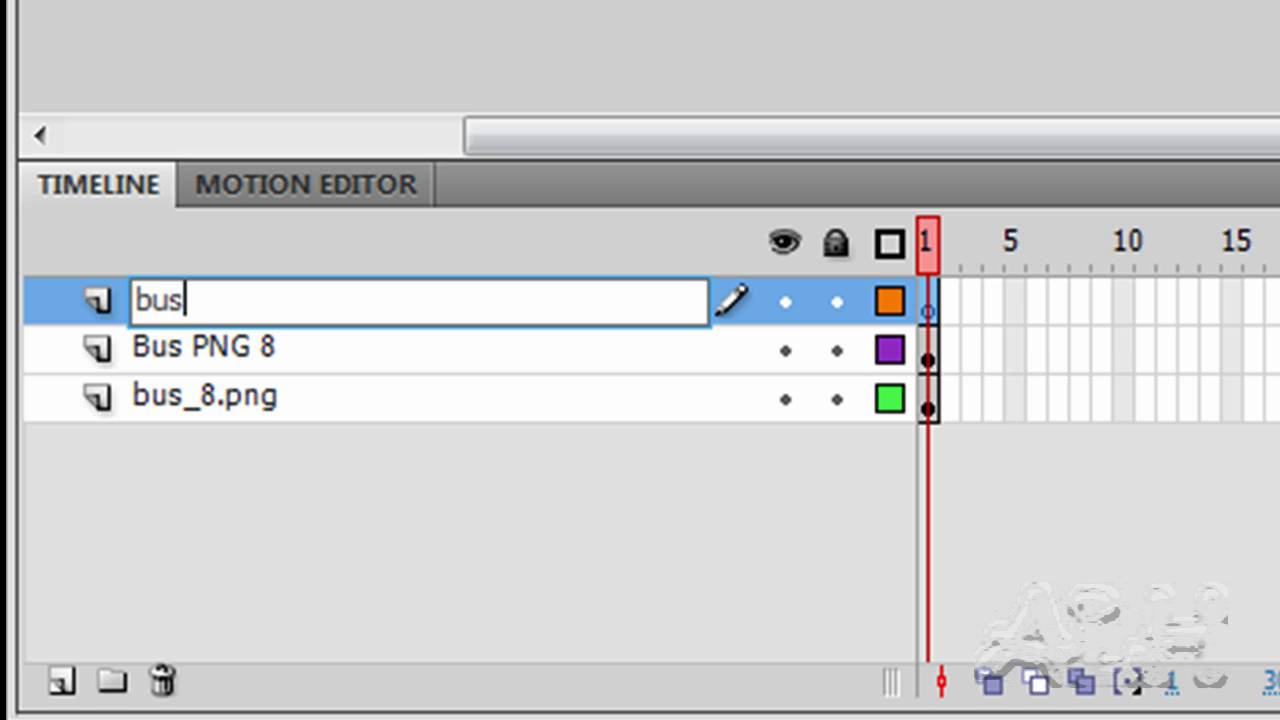
text(_32.png)
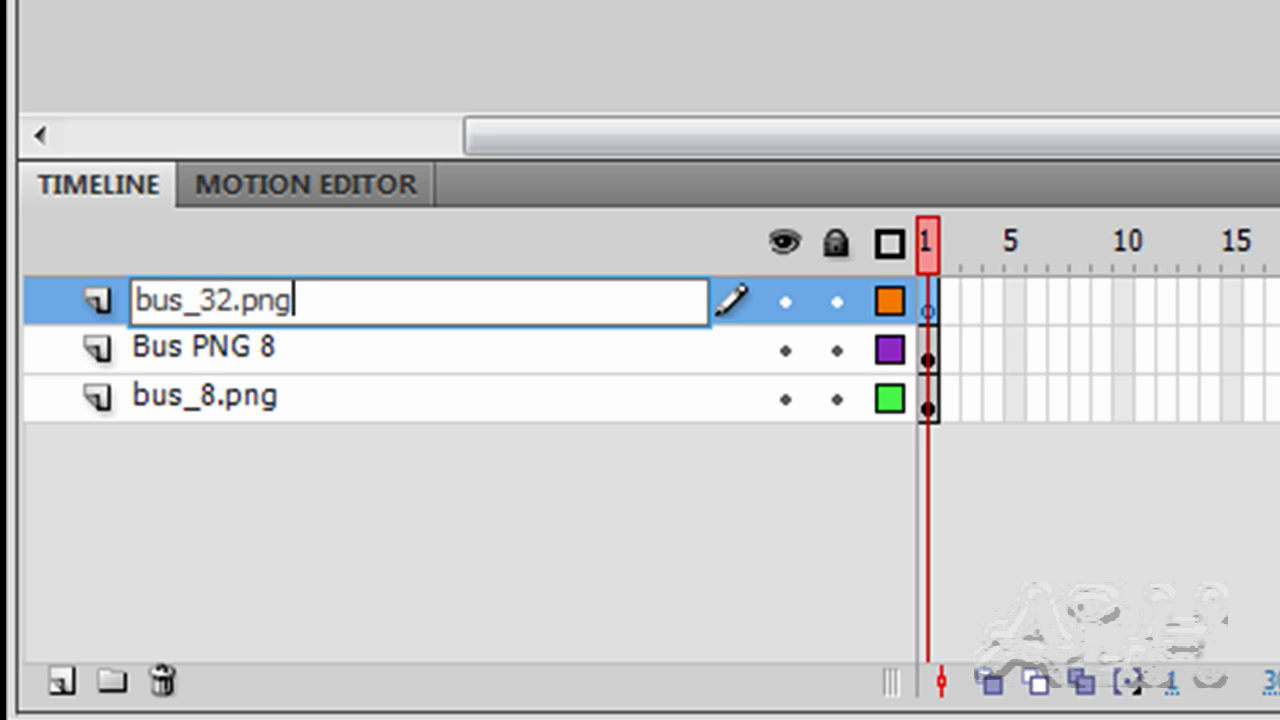
key(Return)
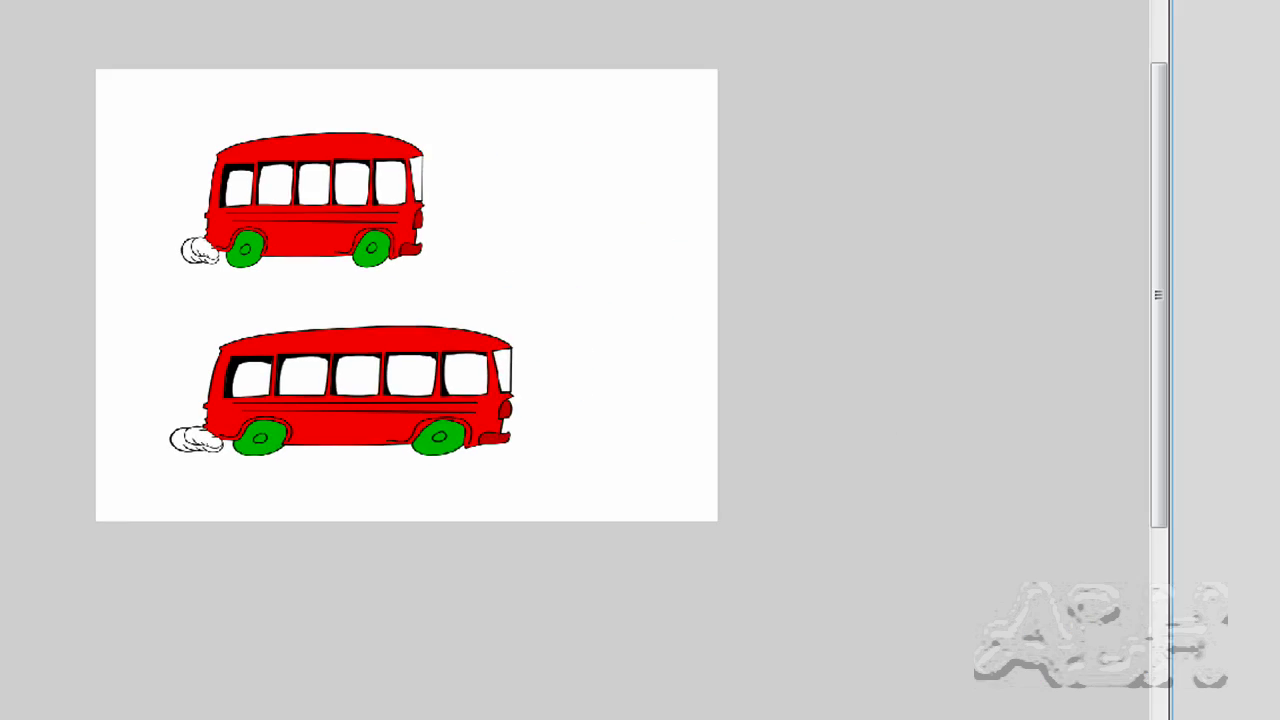
- Place the bus_32.png bitmap by the top bus and move its layer below bus_8.png
drag(897, 121, 424, 339)
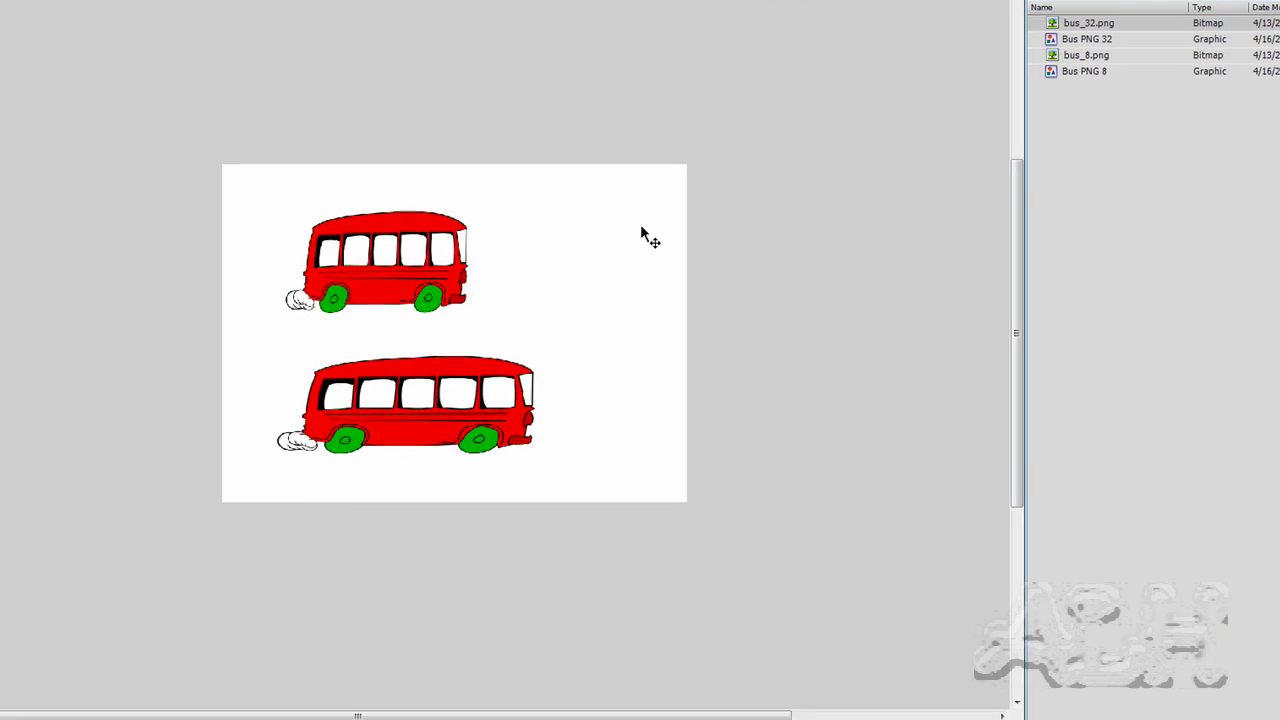
drag(643, 233, 643, 233)
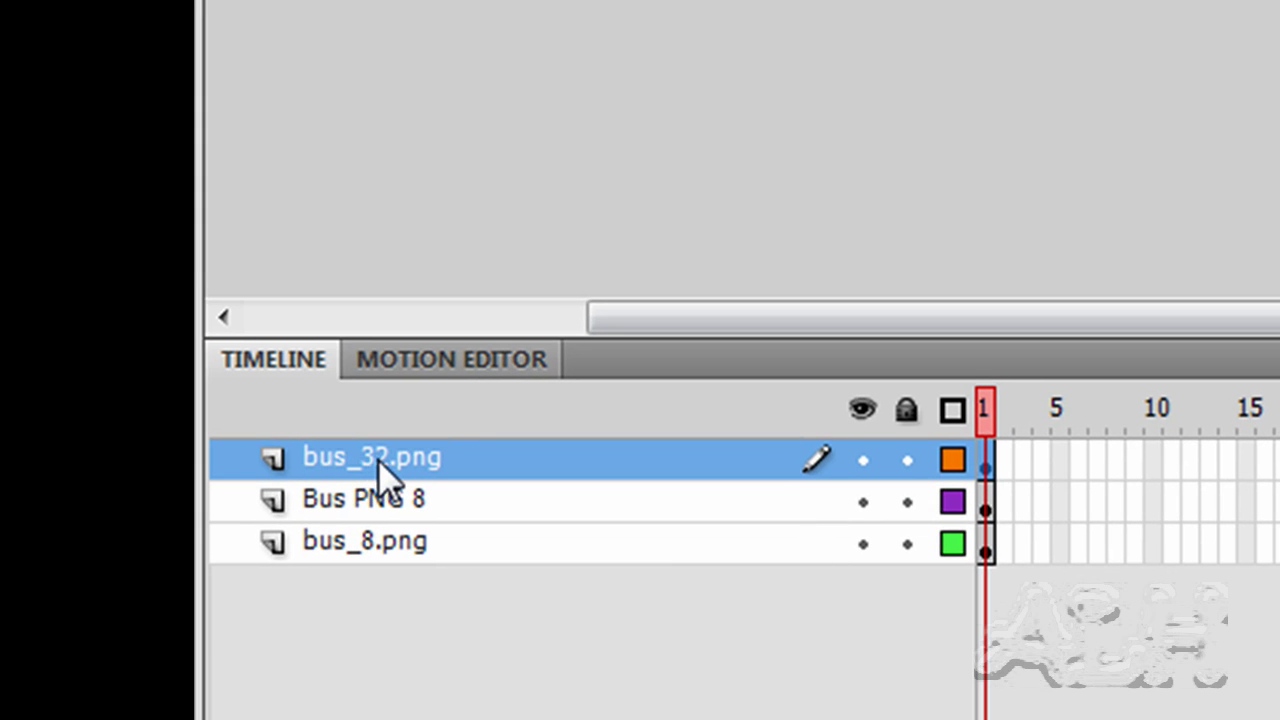
drag(383, 462, 392, 545)
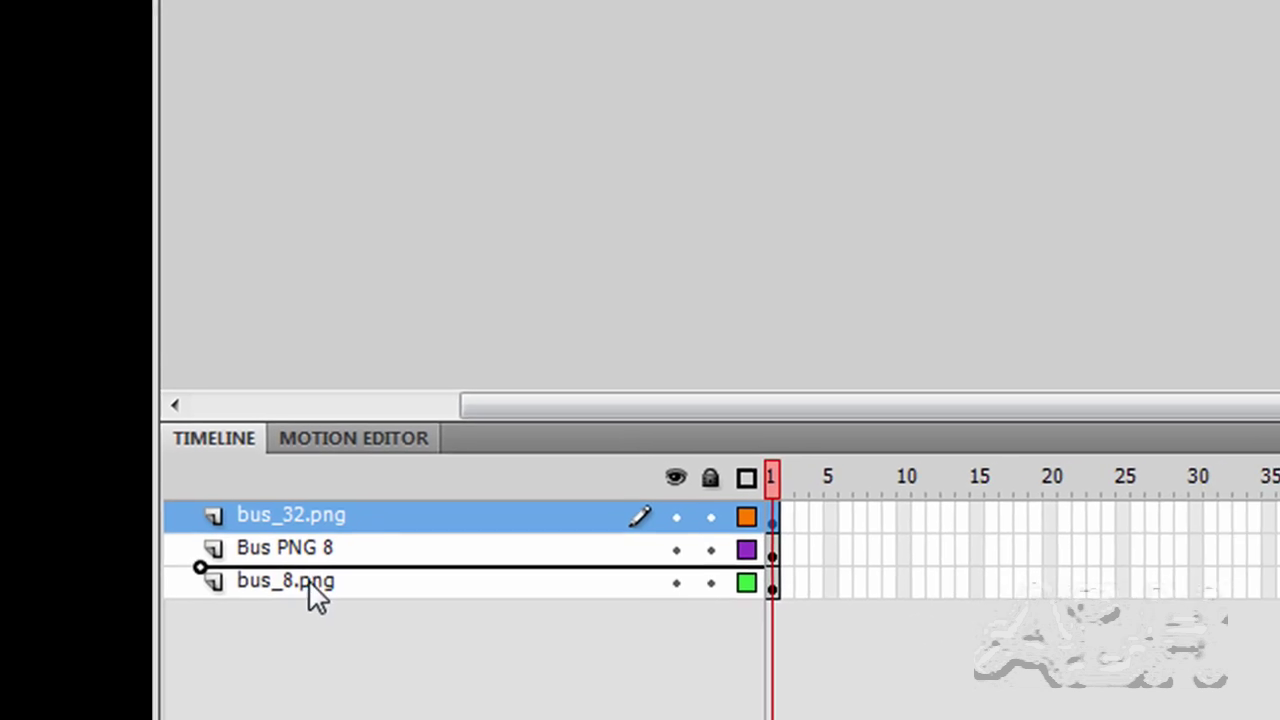
drag(309, 580, 185, 662)
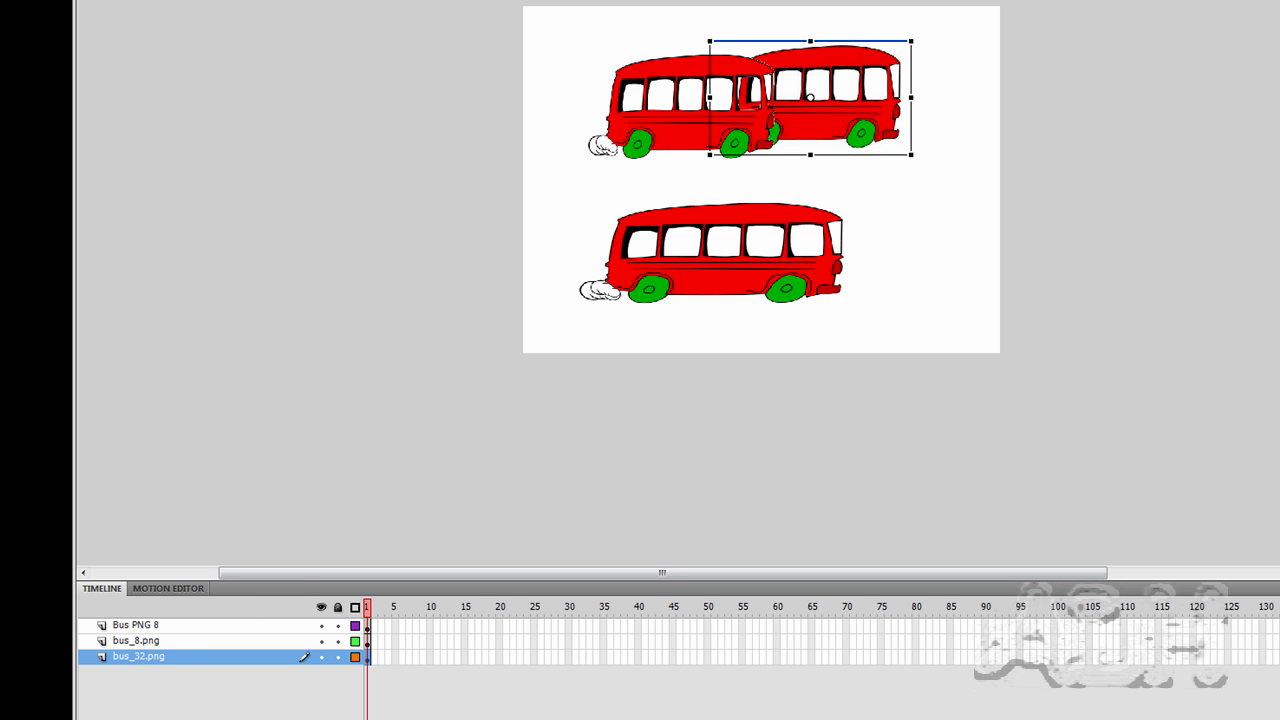
- Add a layer named 'Bus PNG 32' and drag the Bus PNG 32 graphic onto the lower bus
click(117, 707)
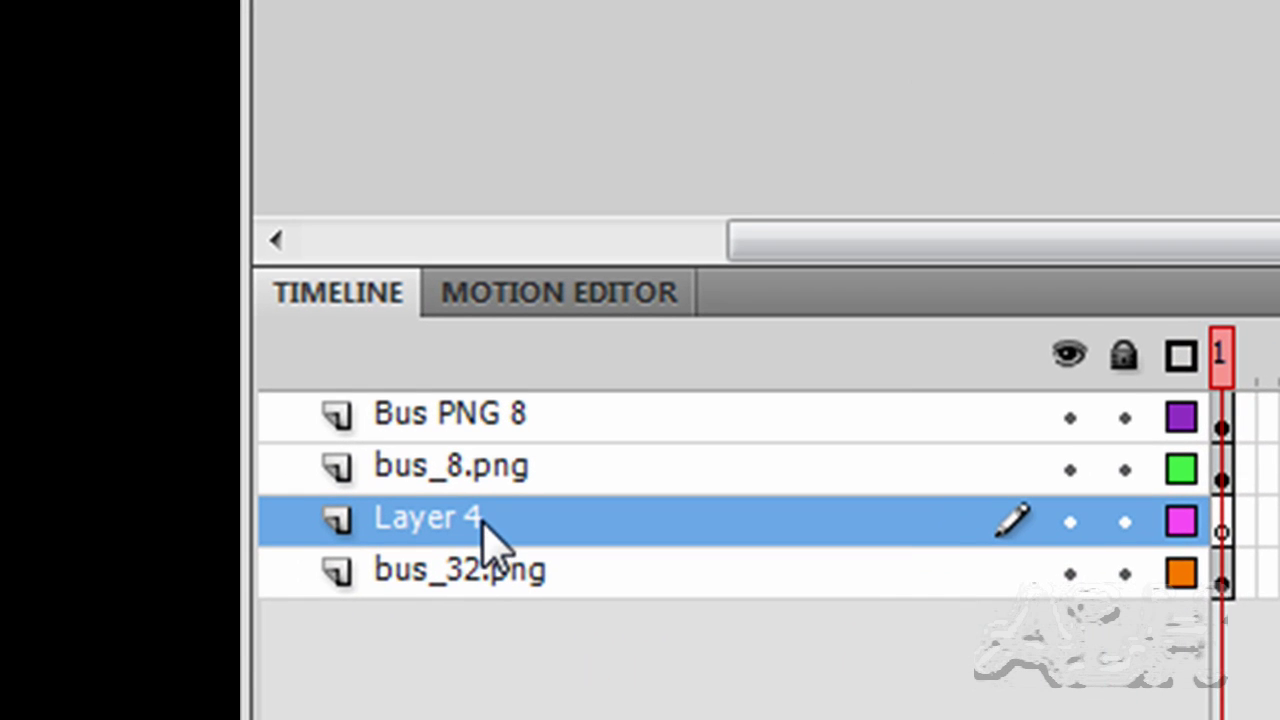
double_click(145, 659)
text(Bus )
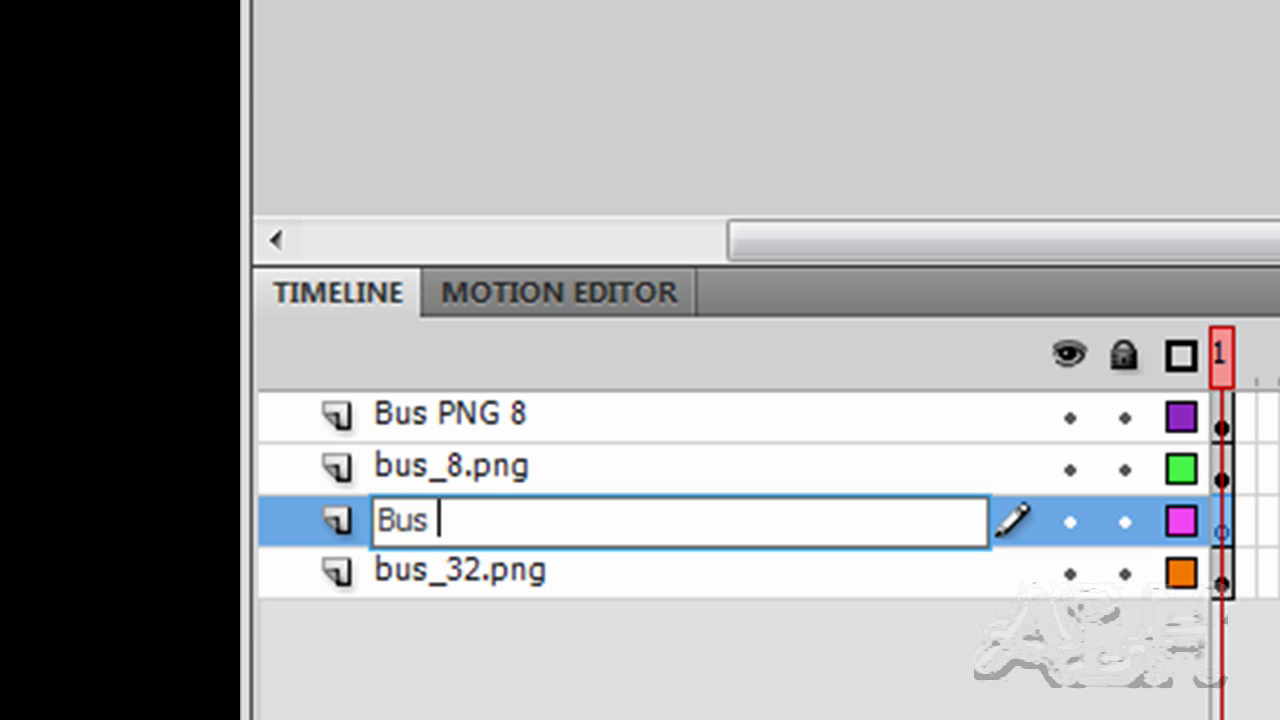
text(PNG 32)
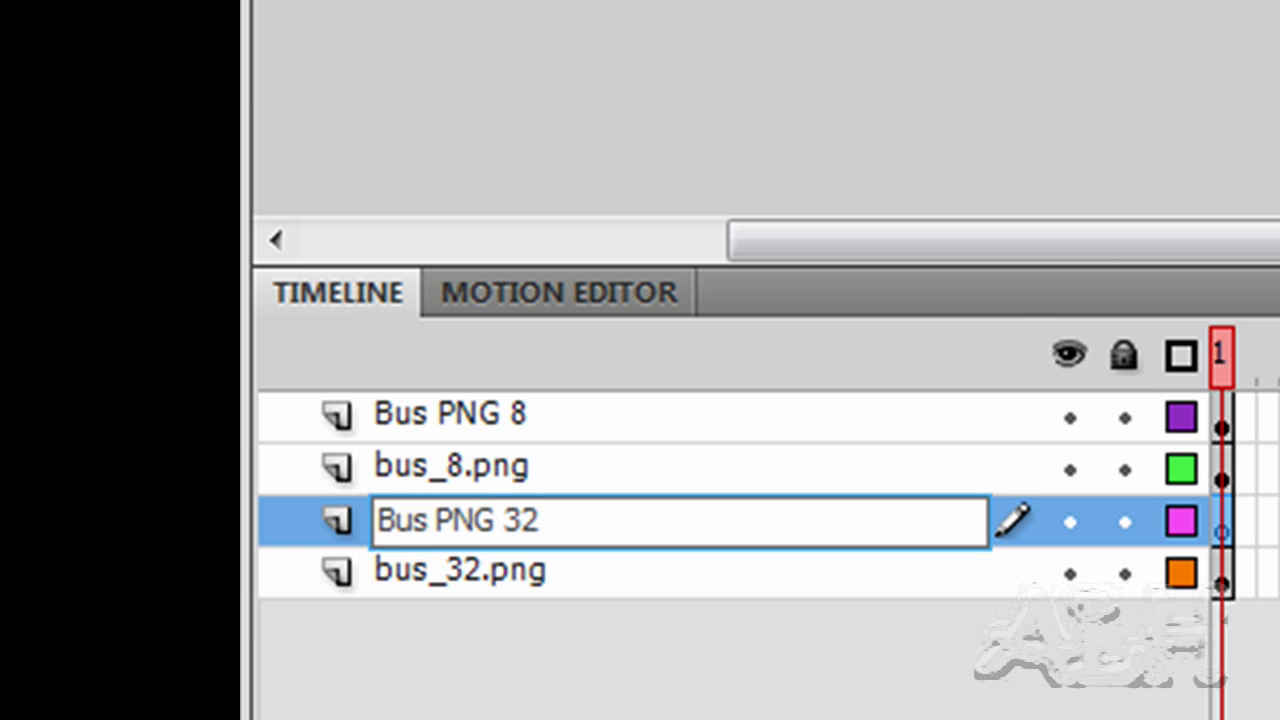
key(Return)
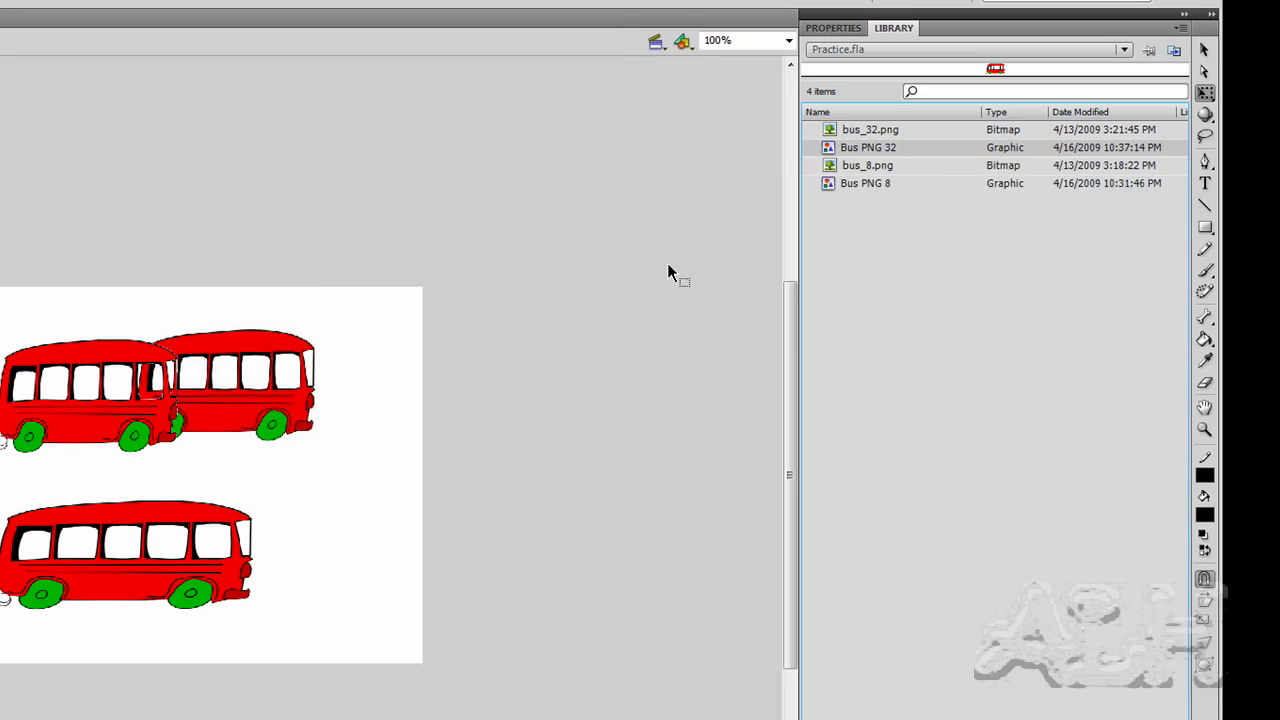
drag(808, 169, 389, 567)
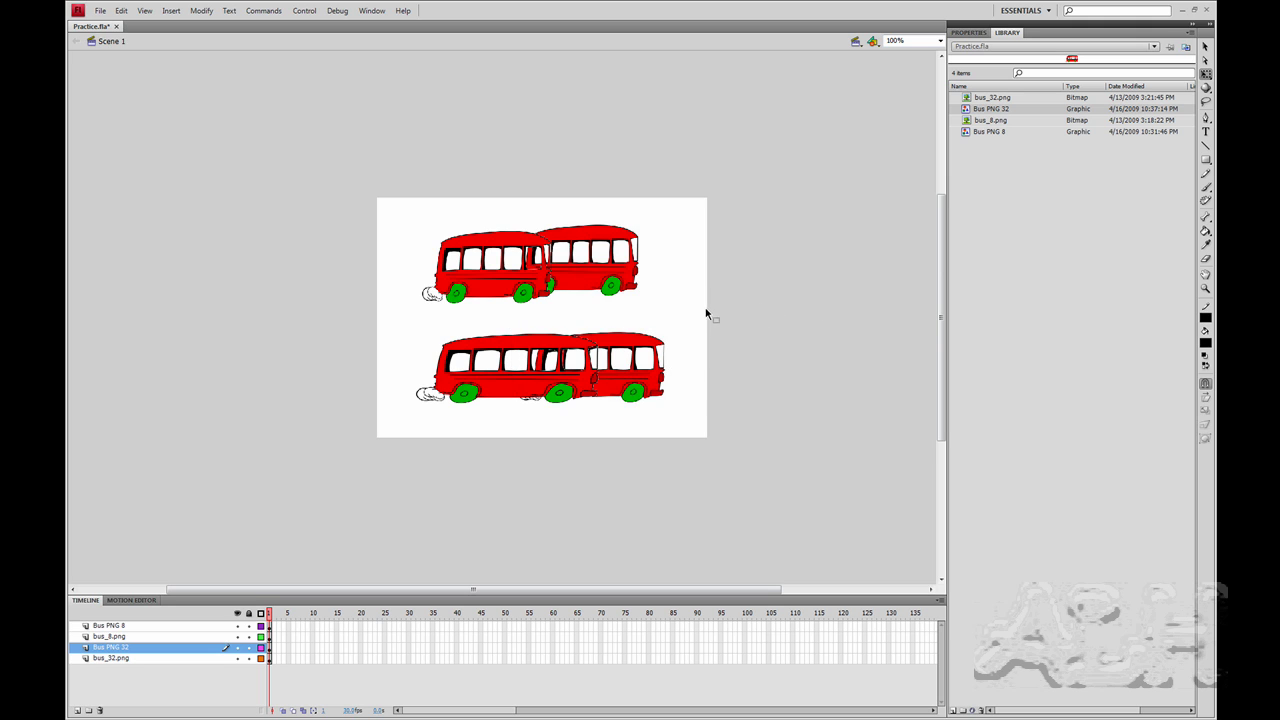
drag(698, 307, 542, 246)
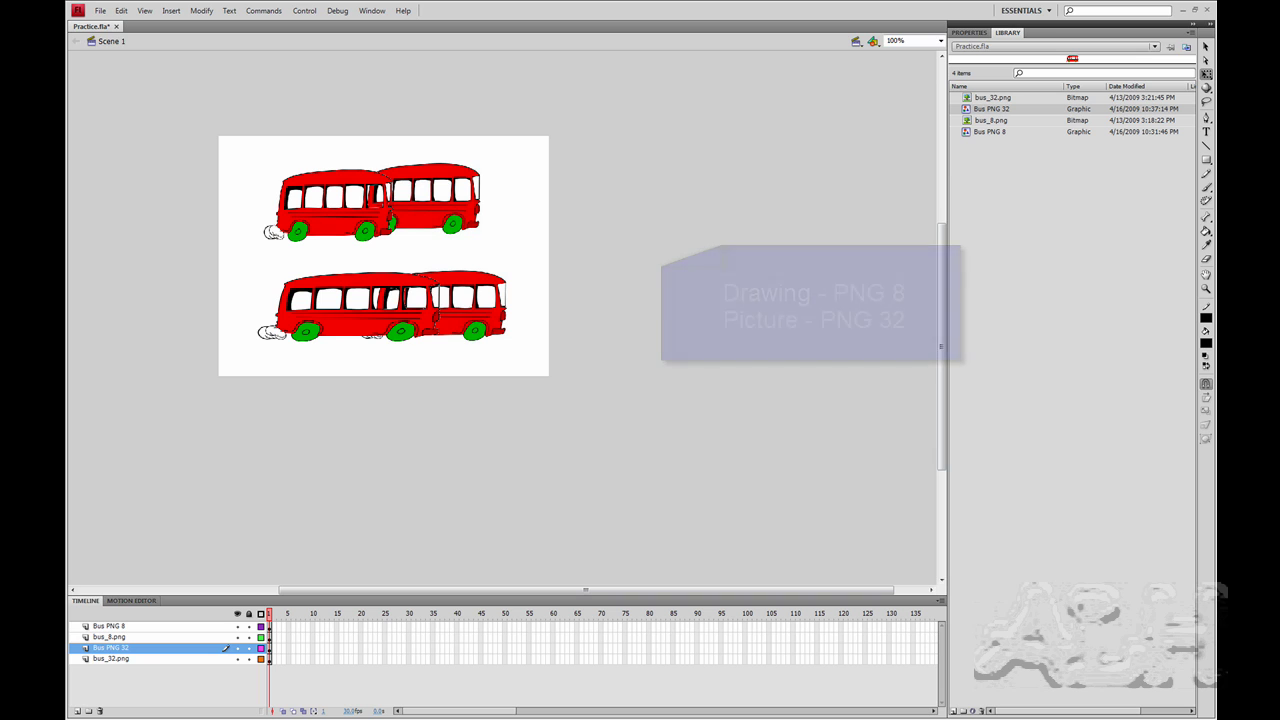
- Test the movie with Ctrl+Enter and move the Flash Player window toward the centre
key(ctrl+Return)
drag(1011, 136, 682, 156)
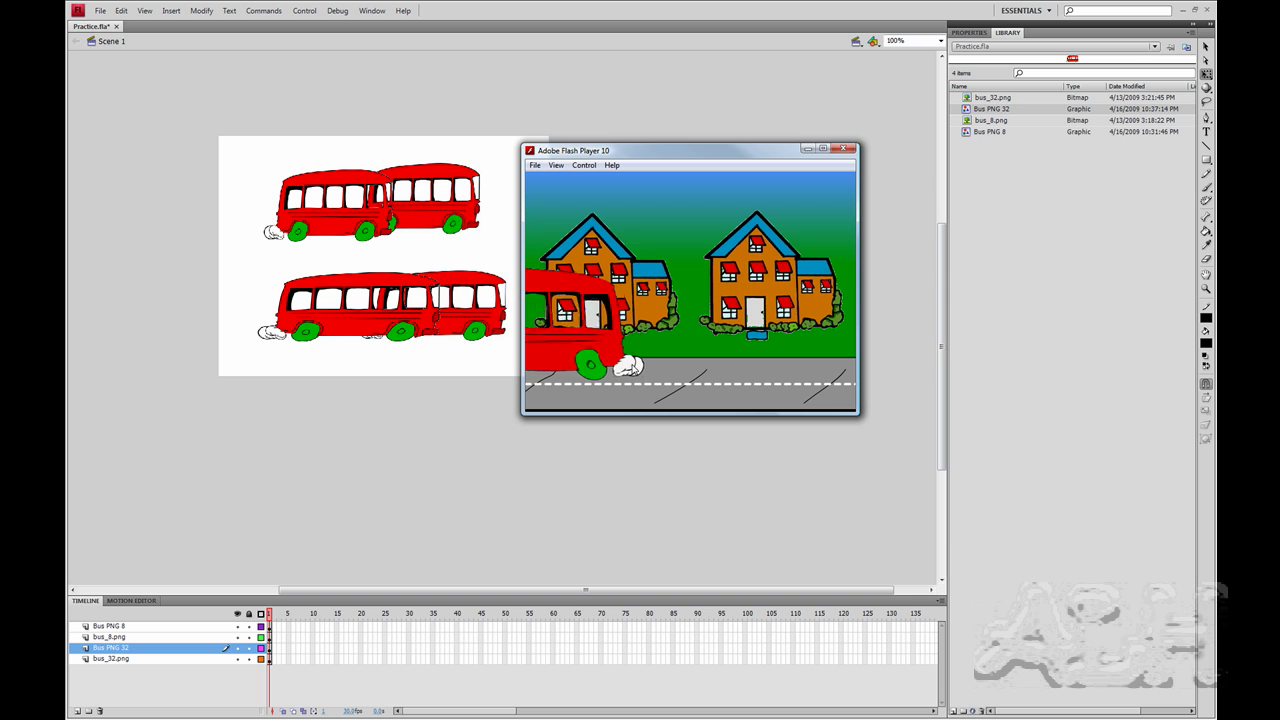